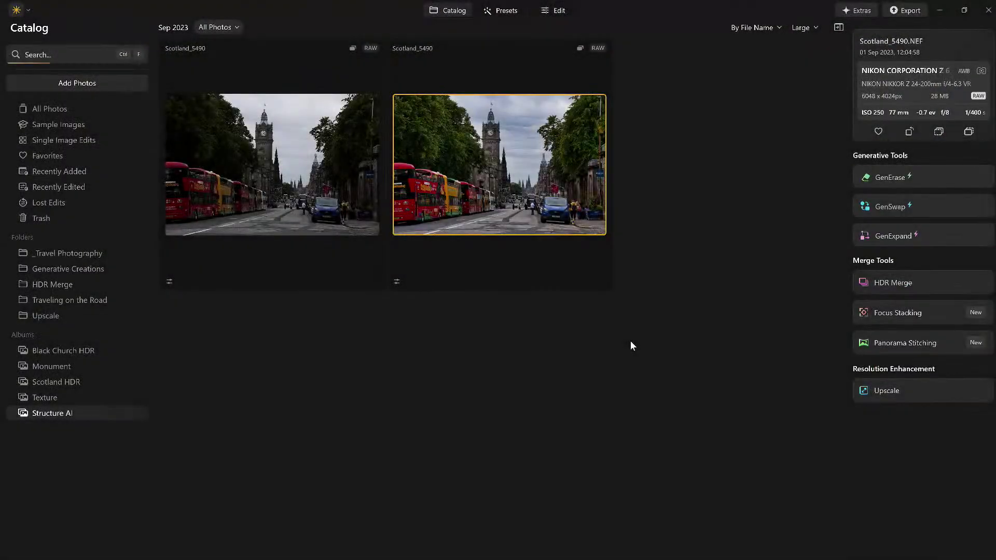
- Open the first Scotland_5490.NEF street photo large and switch to the Edit workspace
{"action": "left_click", "coordinate": [272, 150]}
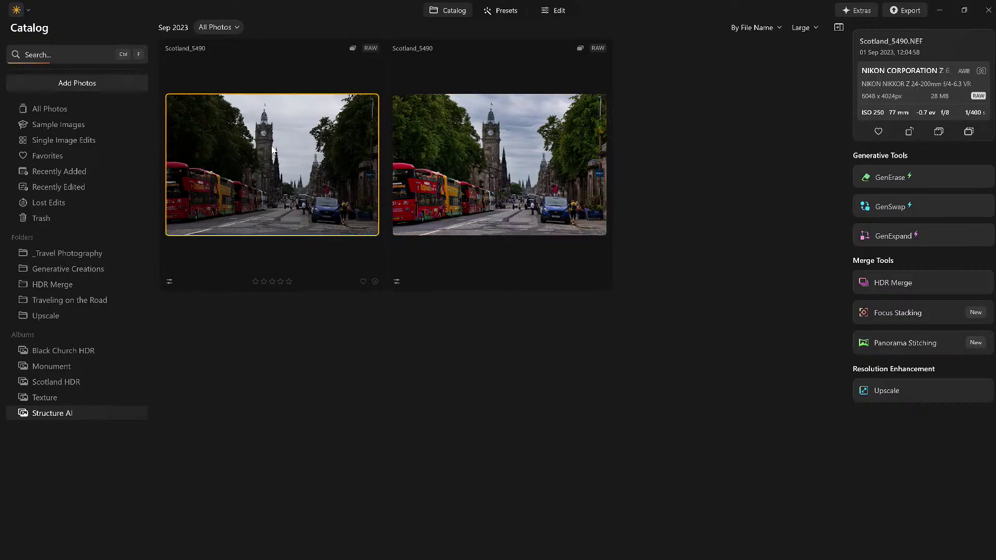
{"action": "double_click", "coordinate": [272, 150]}
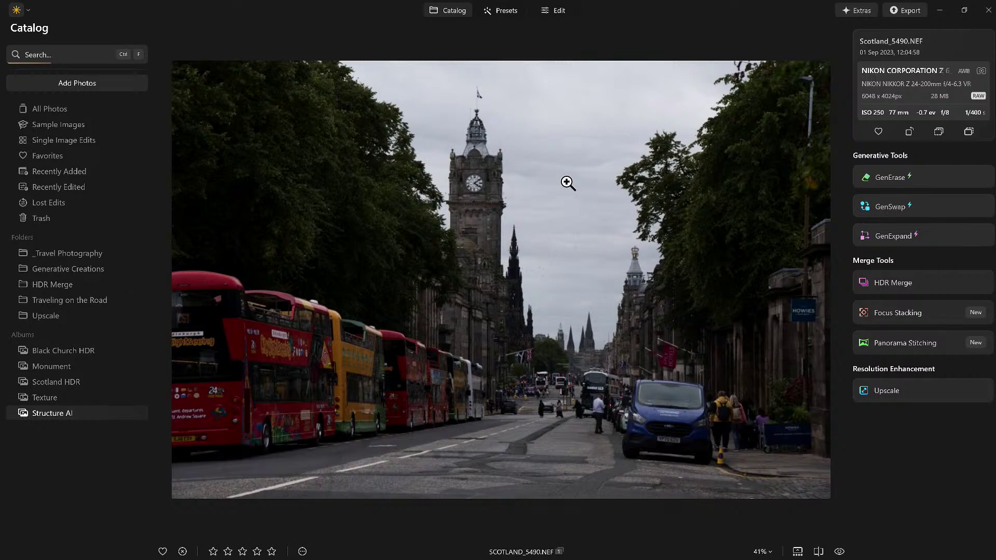
{"action": "left_click", "coordinate": [553, 12]}
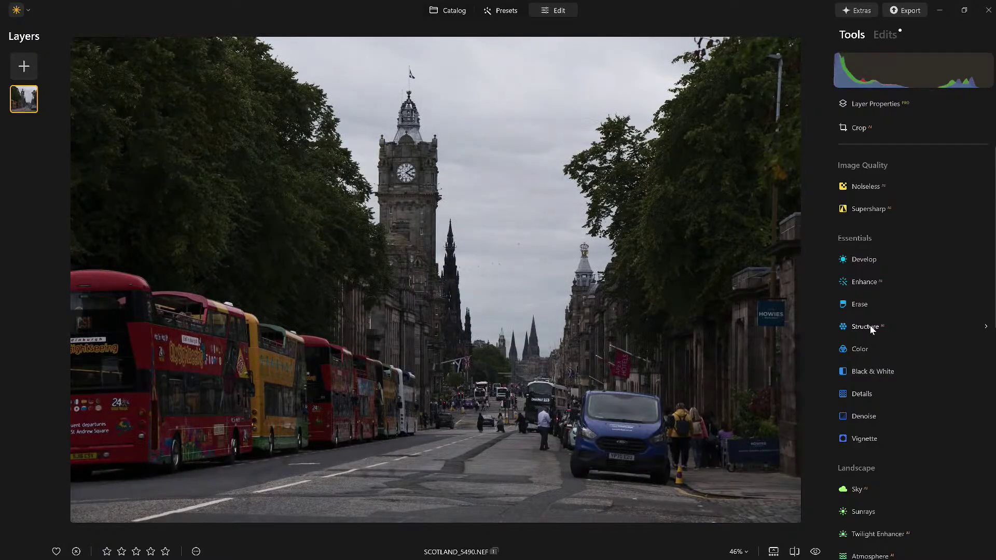
- Set Enhance AI Accent to 57, compare it off and on, then expand Structure AI
{"action": "left_click", "coordinate": [858, 284]}
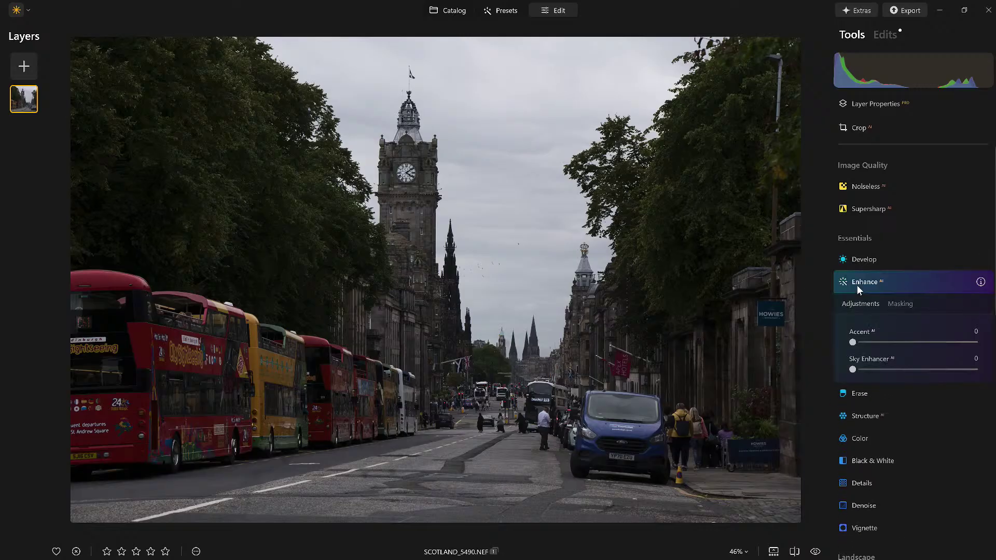
{"action": "left_click_drag", "start_coordinate": [854, 343], "coordinate": [927, 347]}
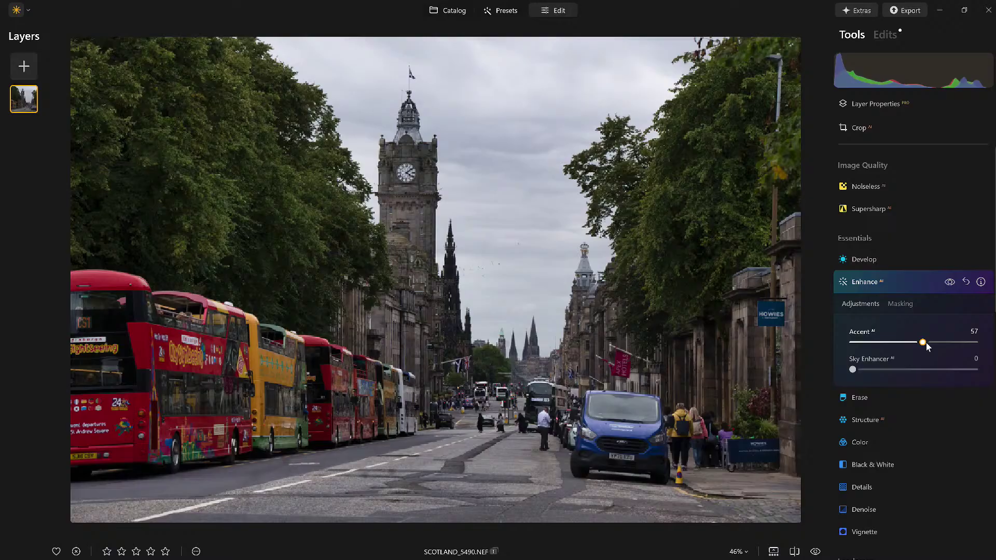
{"action": "left_click", "coordinate": [951, 282]}
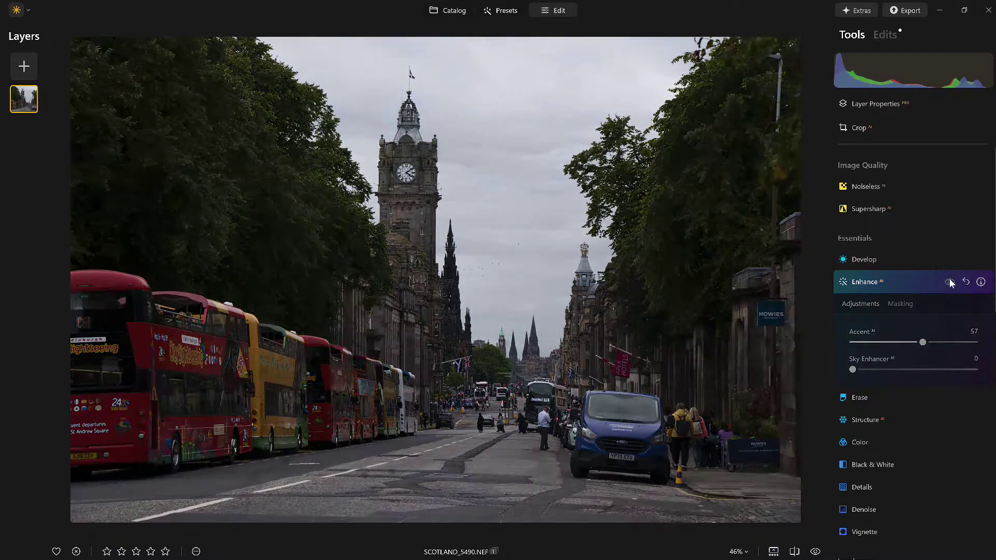
{"action": "left_click", "coordinate": [950, 283]}
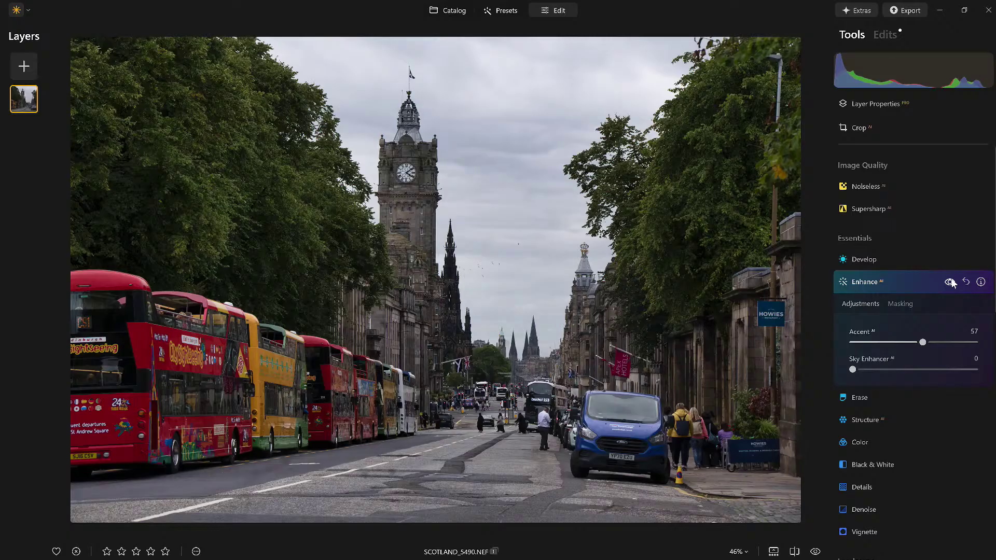
{"action": "left_click", "coordinate": [902, 282]}
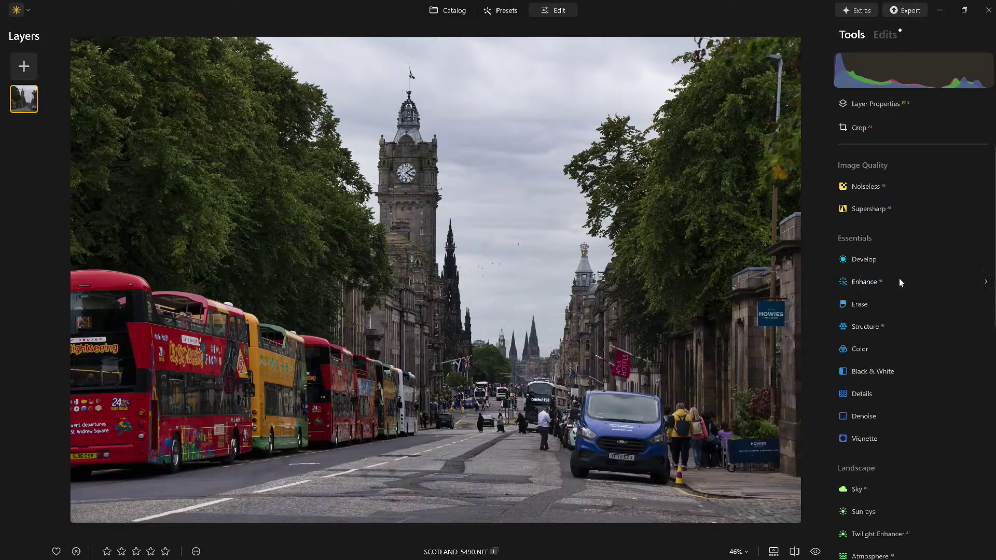
{"action": "left_click", "coordinate": [857, 328]}
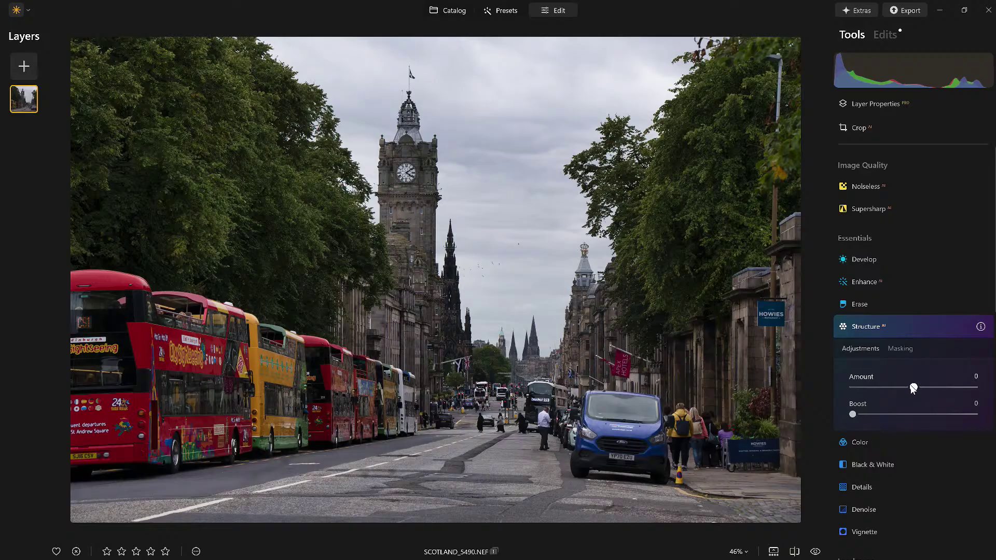
- Try Structure Amount and Boost at 100, then lower both while zooming on the clock tower
{"action": "left_click_drag", "start_coordinate": [912, 387], "coordinate": [975, 387]}
{"action": "left_click_drag", "start_coordinate": [854, 415], "coordinate": [975, 415]}
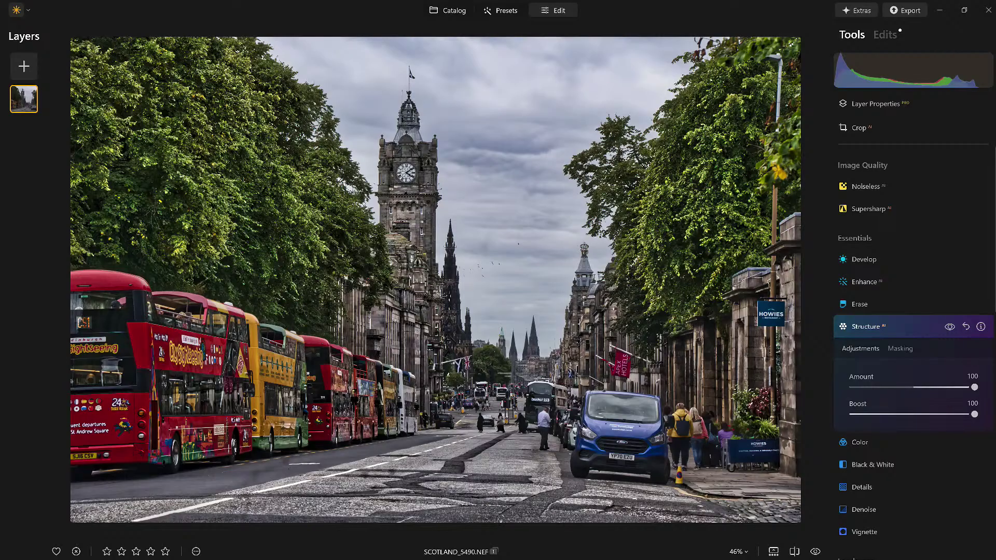
{"action": "left_click_drag", "start_coordinate": [974, 388], "coordinate": [914, 395]}
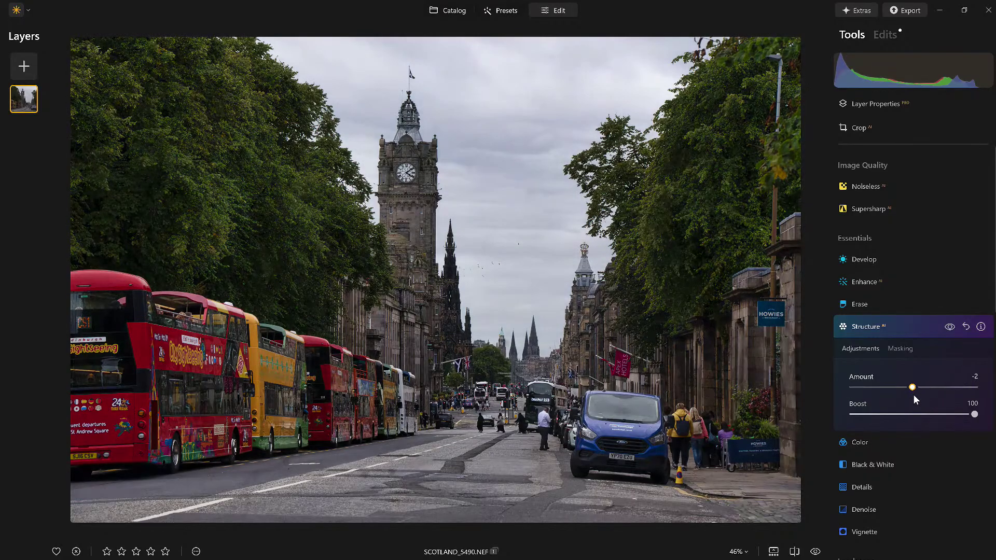
{"action": "left_click_drag", "start_coordinate": [976, 414], "coordinate": [923, 415]}
{"action": "scroll", "coordinate": [414, 162], "scroll_direction": "up", "scroll_amount": 10}
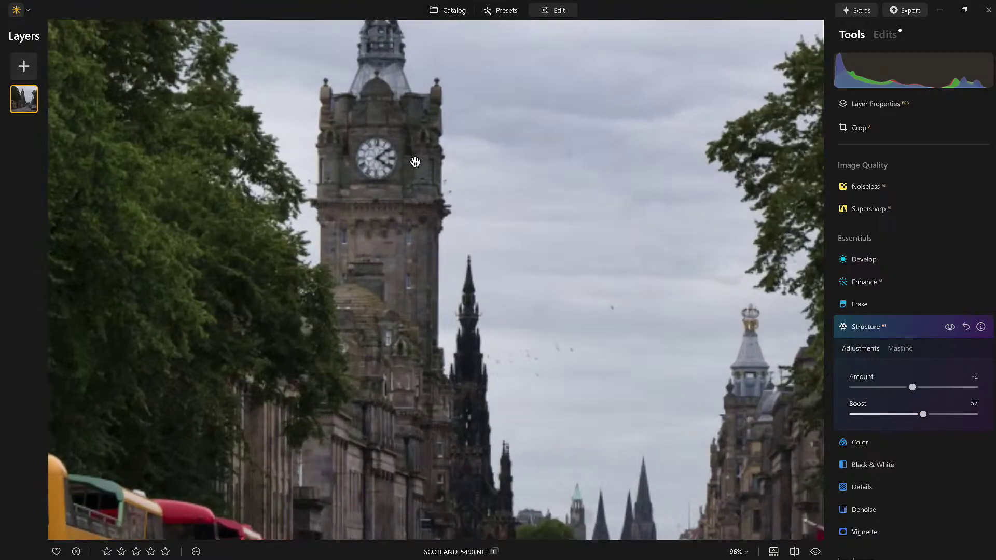
{"action": "scroll", "coordinate": [420, 173], "scroll_direction": "down", "scroll_amount": 3}
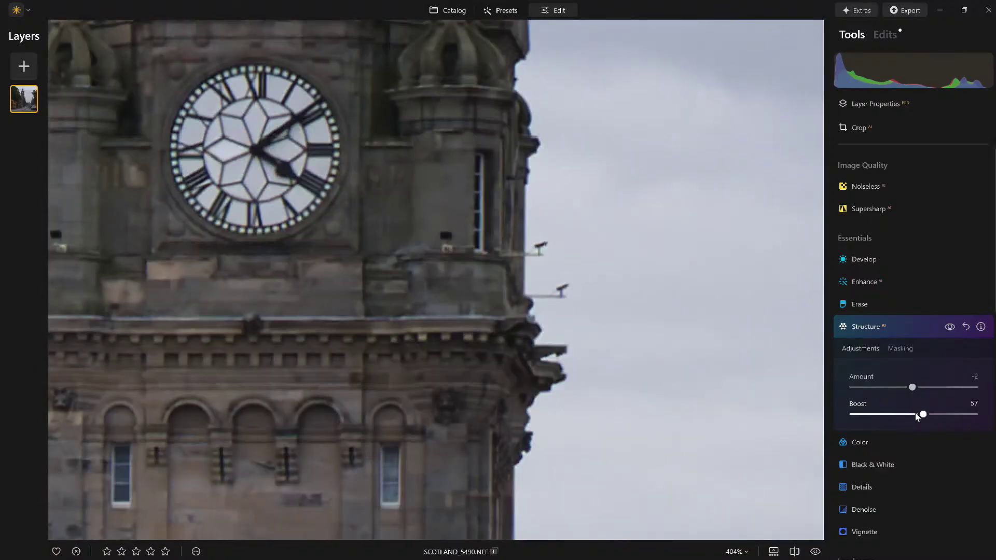
- Settle on Structure Boost 100 with Amount reset to 0, comparing the effect, then zoom out
{"action": "left_click_drag", "start_coordinate": [924, 415], "coordinate": [978, 415]}
{"action": "left_click_drag", "start_coordinate": [913, 389], "coordinate": [921, 387]}
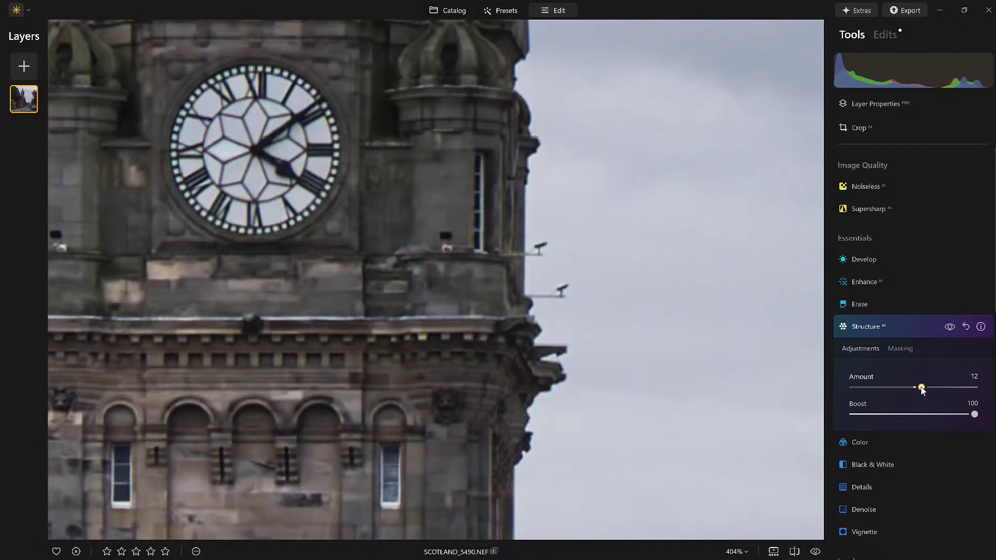
{"action": "left_click", "coordinate": [950, 327]}
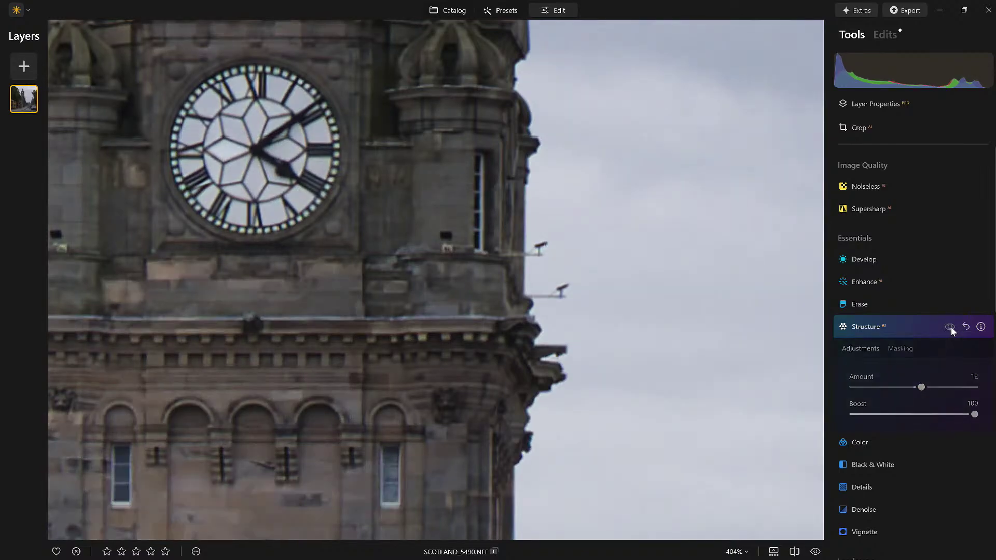
{"action": "double_click", "coordinate": [923, 388]}
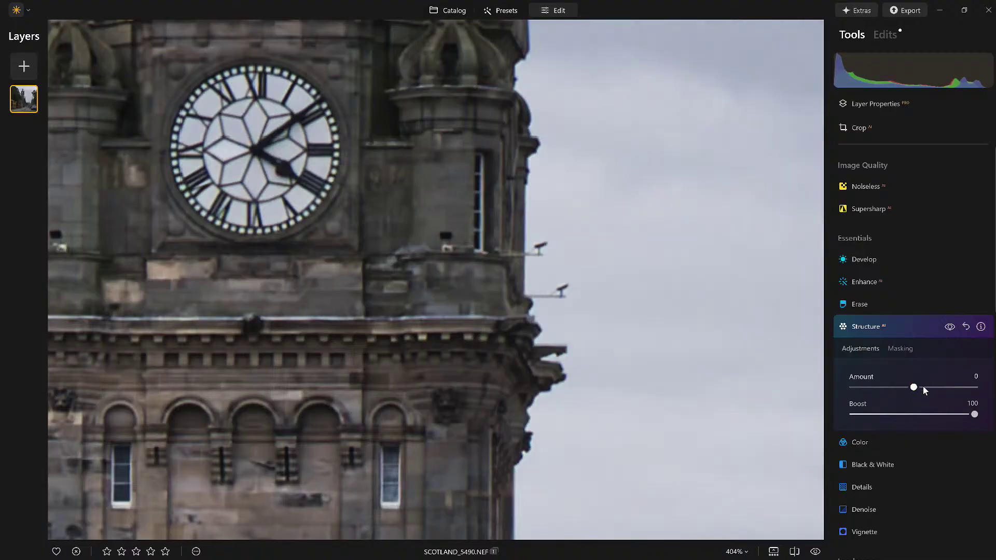
{"action": "left_click", "coordinate": [950, 327]}
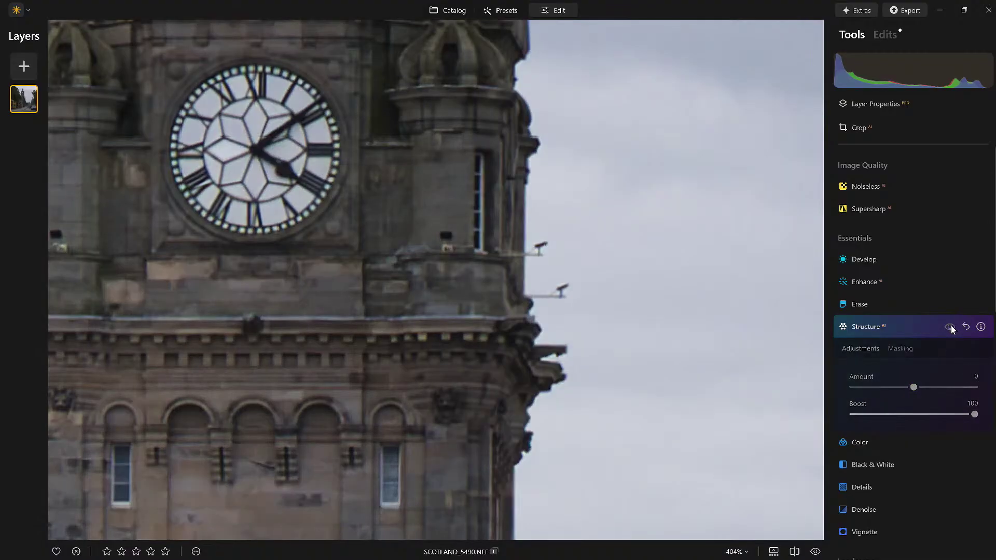
{"action": "left_click", "coordinate": [950, 326]}
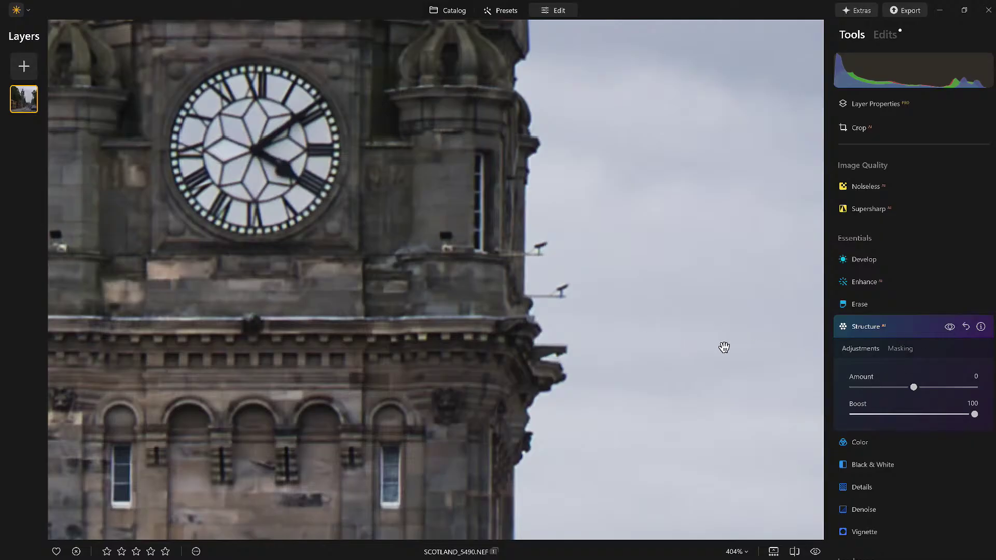
{"action": "left_click", "coordinate": [646, 350]}
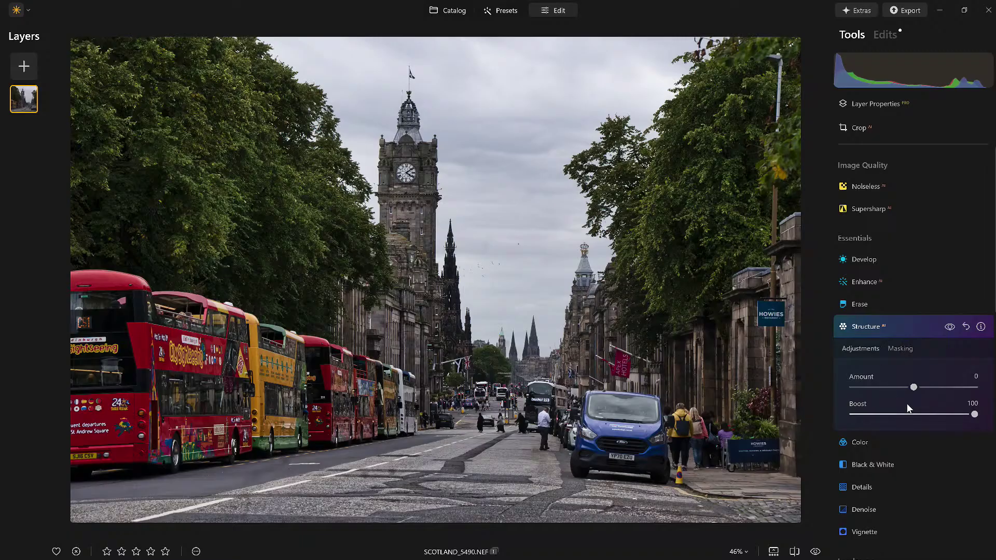
- Lower Structure Boost to 60, compare the effect off and on, and show its Masking options
{"action": "left_click_drag", "start_coordinate": [975, 414], "coordinate": [892, 418]}
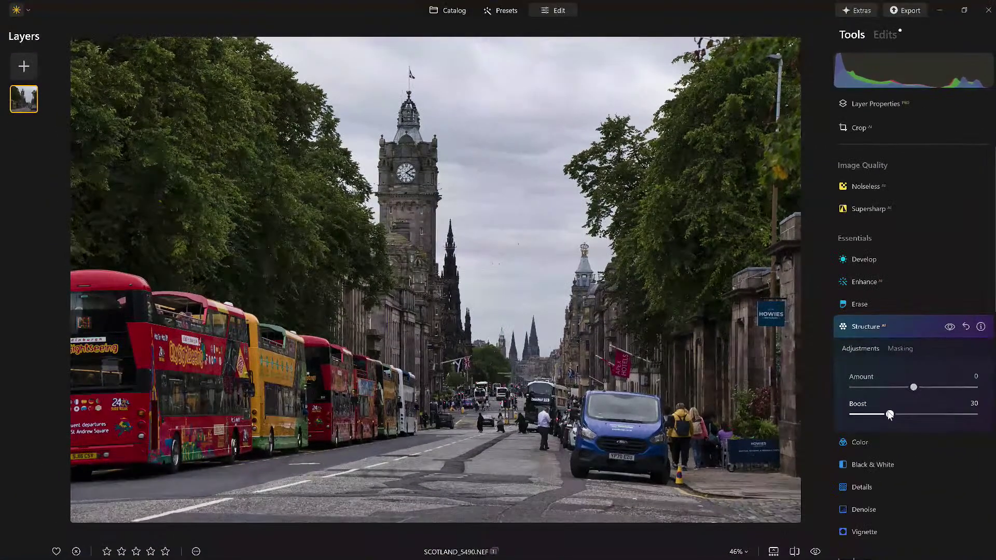
{"action": "left_click_drag", "start_coordinate": [889, 415], "coordinate": [938, 394]}
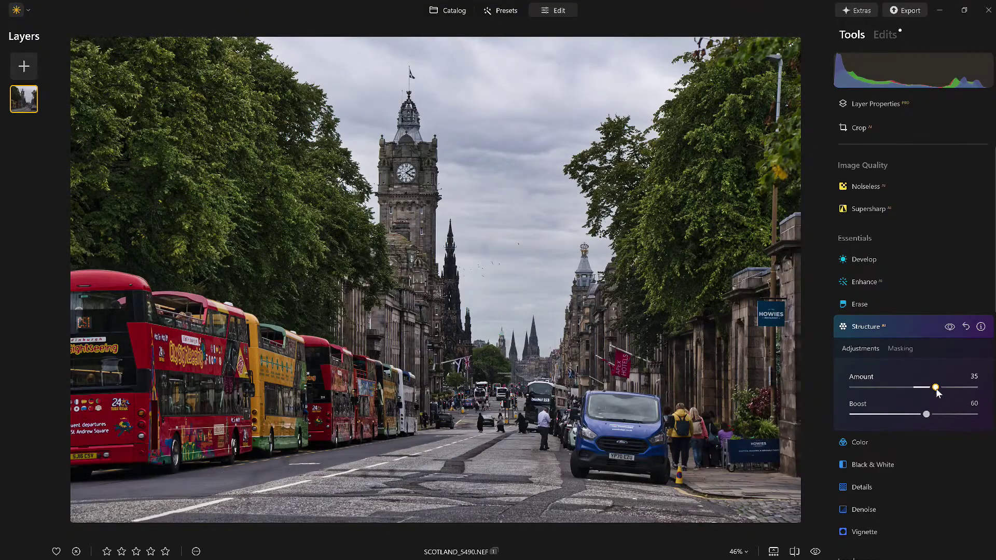
{"action": "left_click", "coordinate": [950, 327]}
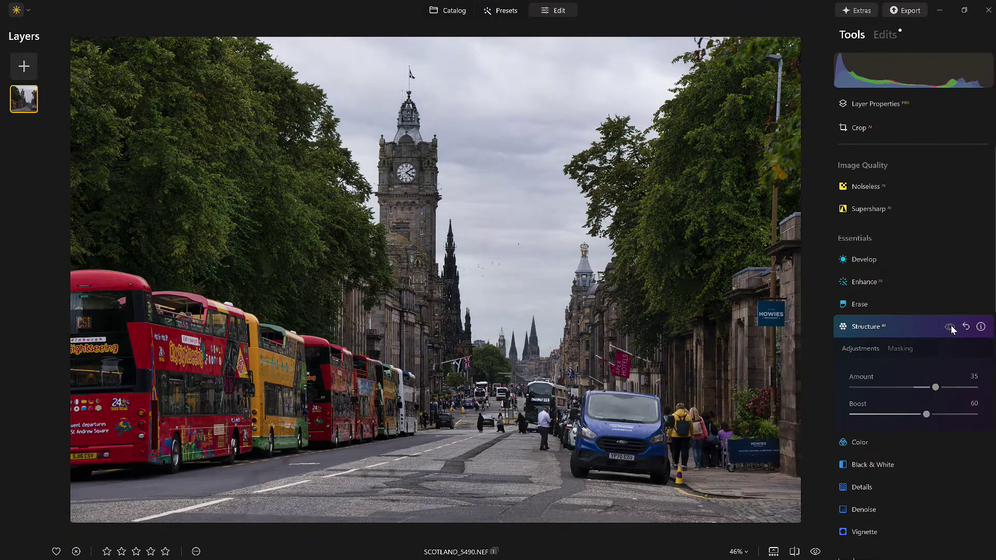
{"action": "left_click", "coordinate": [951, 326]}
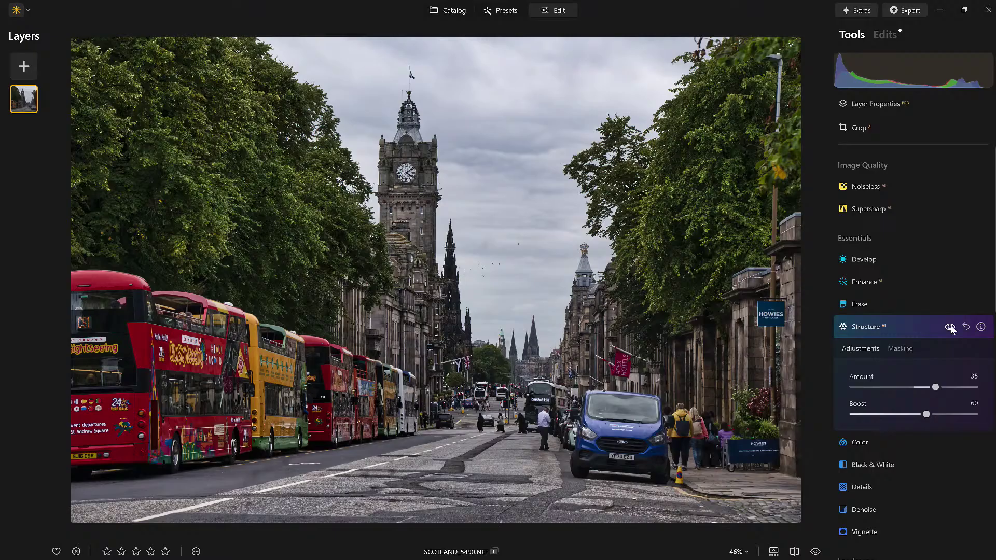
{"action": "left_click", "coordinate": [900, 349]}
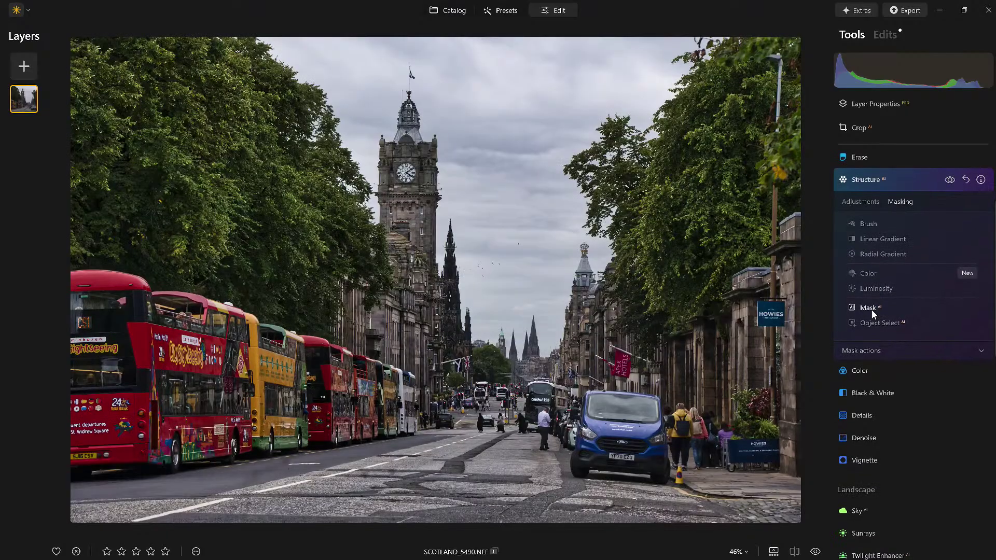
- Mask the Structure effect to the sky with Mask AI, then invert it to exclude the sky
{"action": "left_click", "coordinate": [868, 308]}
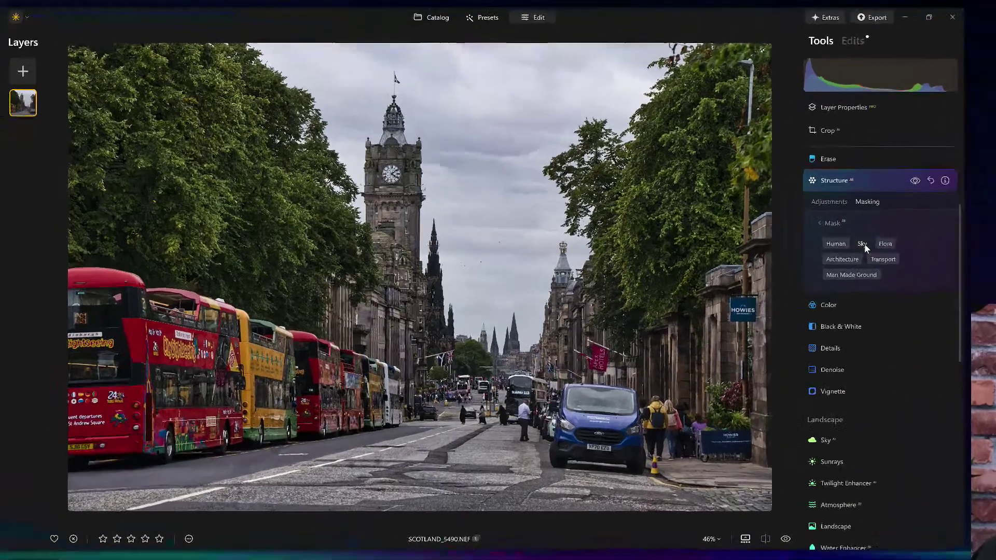
{"action": "left_click", "coordinate": [863, 244]}
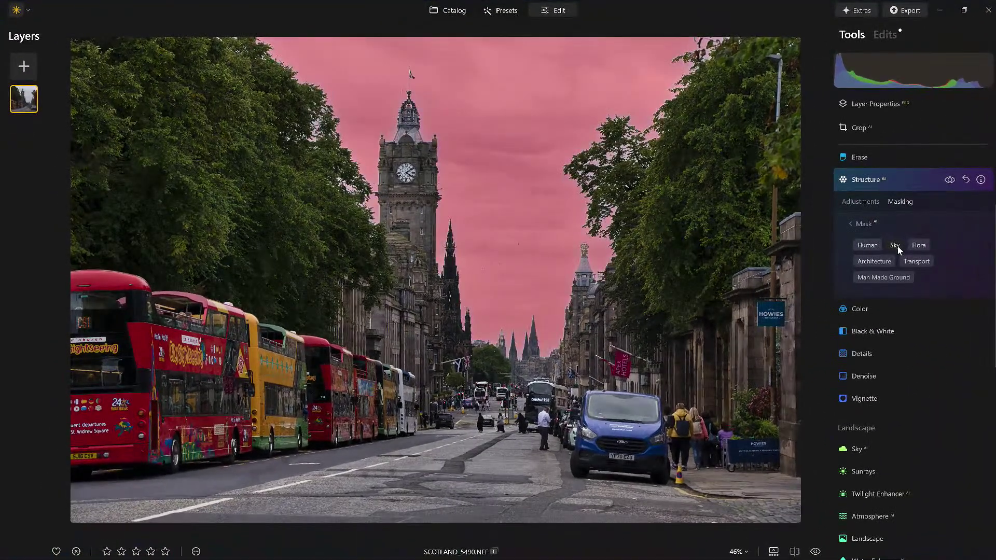
{"action": "left_click", "coordinate": [864, 225]}
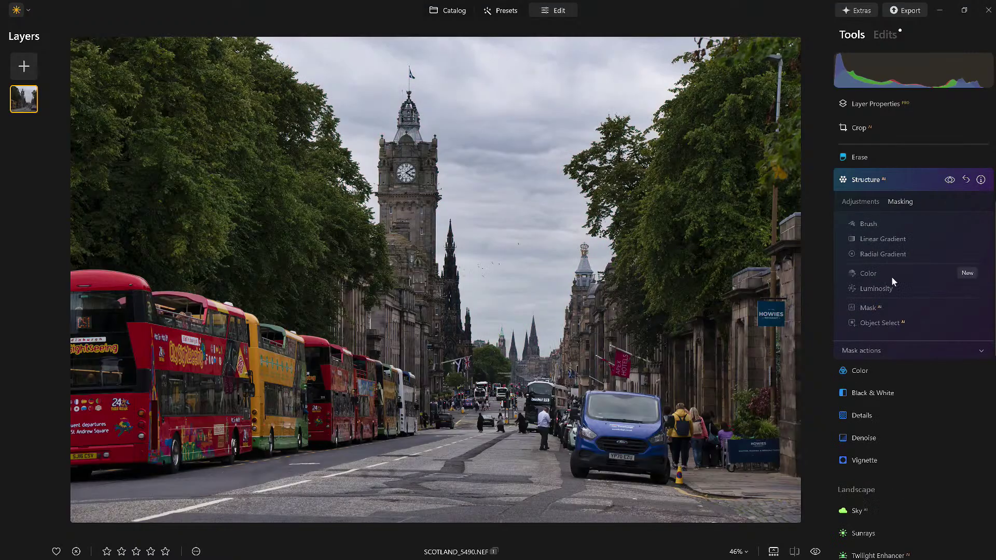
{"action": "left_click", "coordinate": [920, 351]}
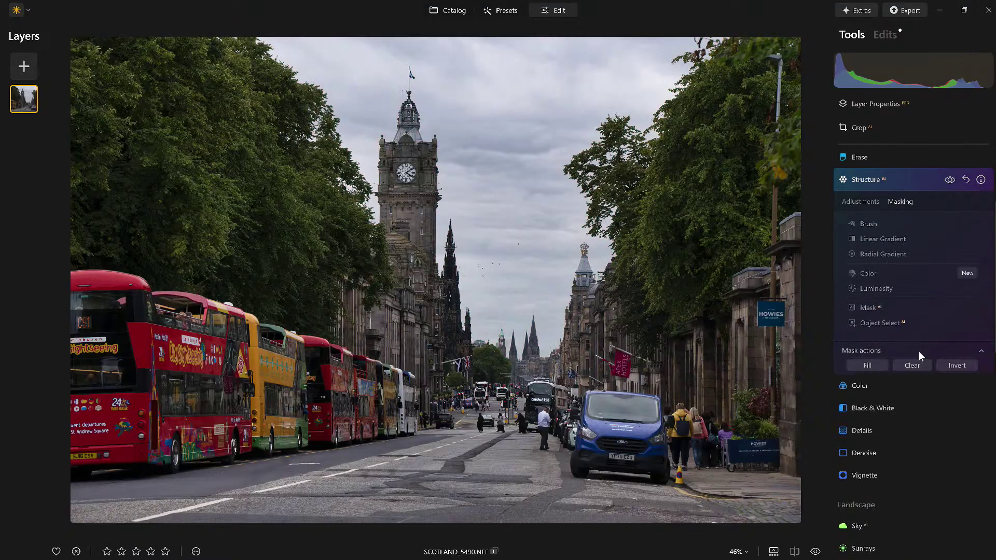
{"action": "left_click", "coordinate": [956, 365]}
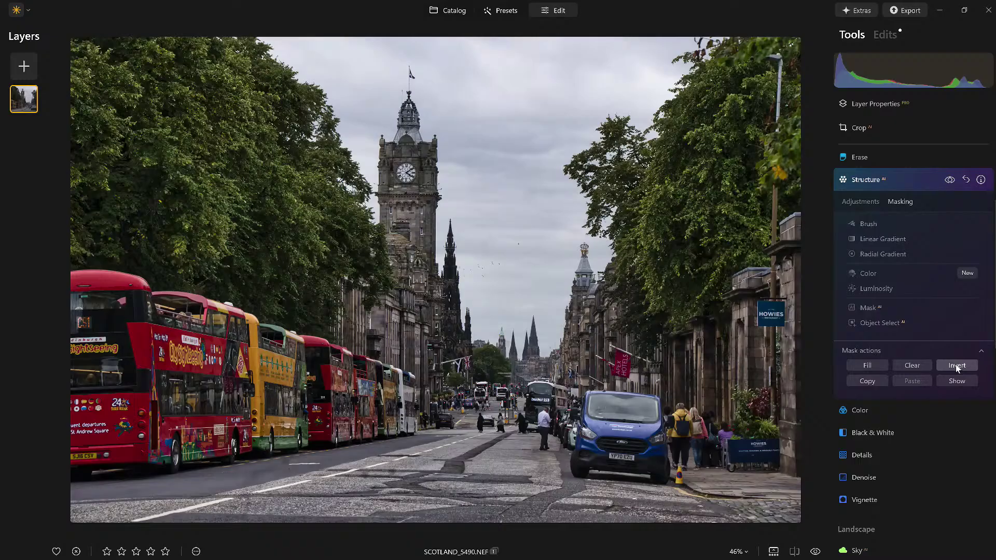
- Toggle Structure off and on, then collapse and reopen it to its Adjustments settings
{"action": "left_click", "coordinate": [950, 180]}
{"action": "left_click", "coordinate": [917, 179]}
{"action": "left_click", "coordinate": [918, 179]}
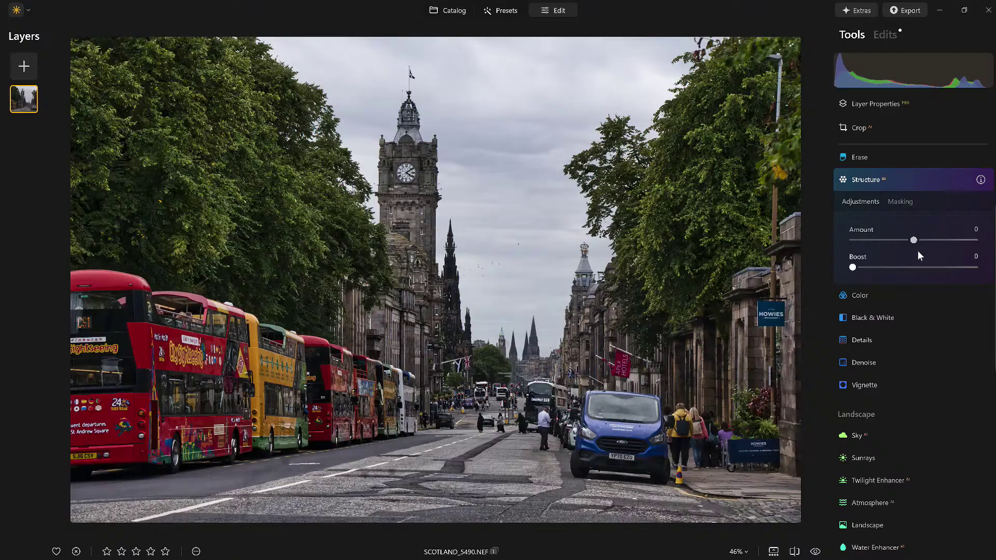
- Raise Structure Amount to 38 and compare the effect off and on
{"action": "left_click_drag", "start_coordinate": [904, 241], "coordinate": [937, 244]}
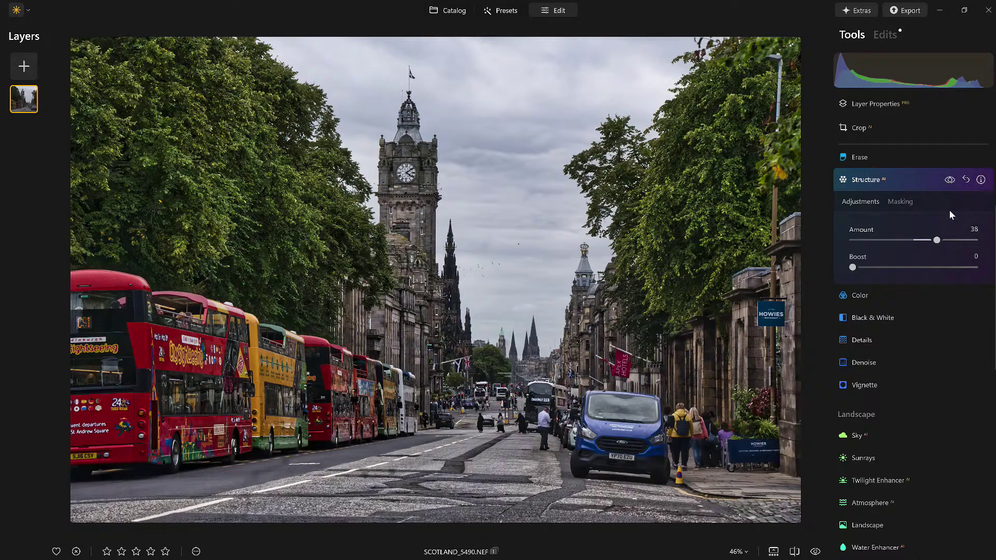
{"action": "left_click", "coordinate": [950, 180]}
{"action": "left_click", "coordinate": [950, 180]}
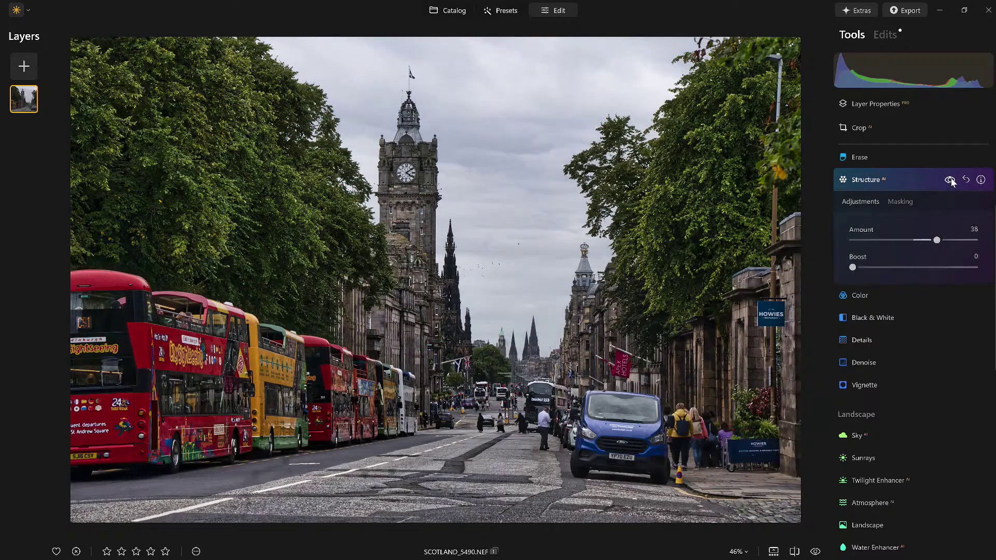
- Brush the Structure mask over the top of the sky and along the left tree edge
{"action": "left_click", "coordinate": [891, 202]}
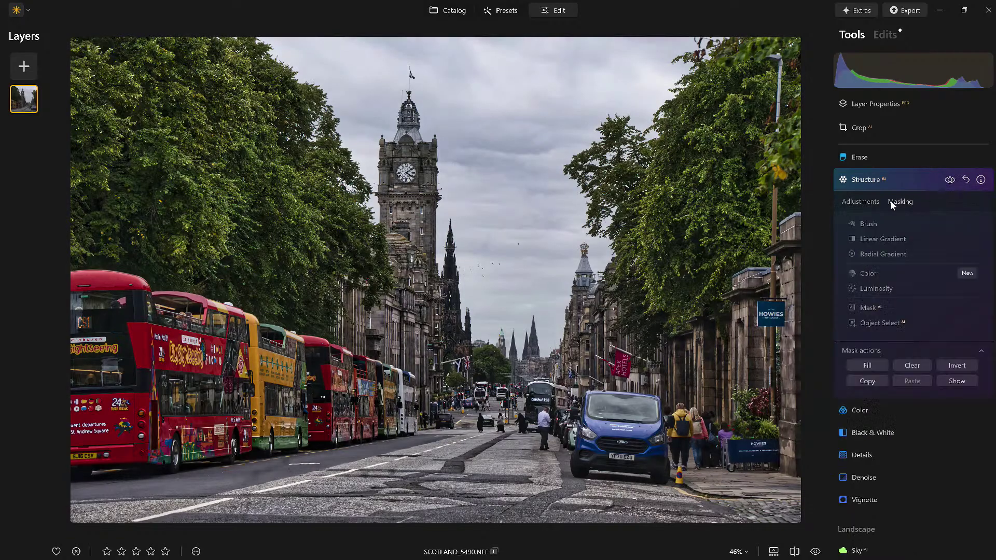
{"action": "left_click", "coordinate": [873, 227]}
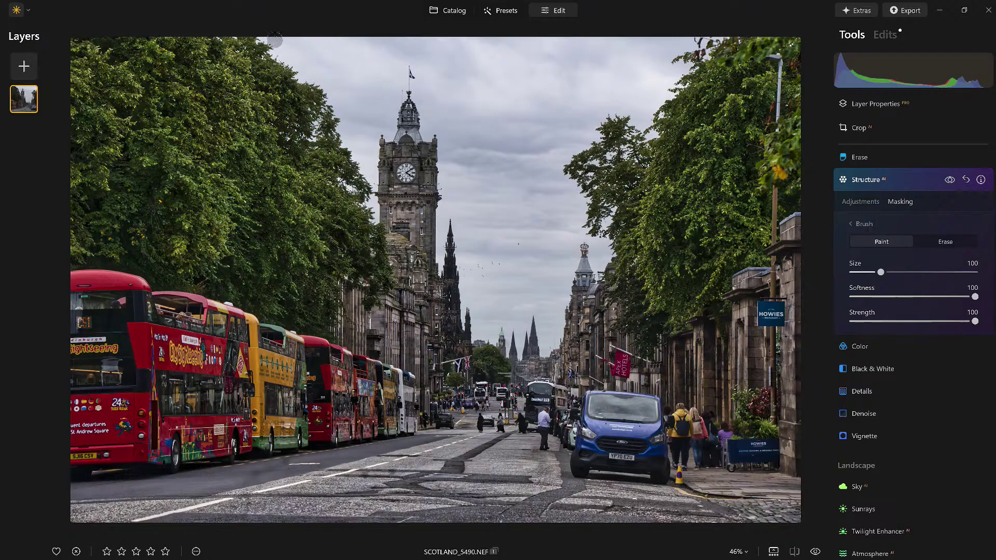
{"action": "mouse_move", "coordinate": [343, 56]}
{"action": "left_mouse_down"}
{"action": "mouse_move", "coordinate": [694, 39]}
{"action": "mouse_move", "coordinate": [614, 43]}
{"action": "mouse_move", "coordinate": [657, 47]}
{"action": "mouse_move", "coordinate": [611, 95]}
{"action": "mouse_move", "coordinate": [532, 220]}
{"action": "mouse_move", "coordinate": [537, 309]}
{"action": "mouse_move", "coordinate": [534, 213]}
{"action": "mouse_move", "coordinate": [563, 161]}
{"action": "mouse_move", "coordinate": [575, 221]}
{"action": "mouse_move", "coordinate": [421, 76]}
{"action": "mouse_move", "coordinate": [392, 33]}
{"action": "mouse_move", "coordinate": [366, 153]}
{"action": "mouse_move", "coordinate": [282, 9]}
{"action": "mouse_move", "coordinate": [391, 15]}
{"action": "mouse_move", "coordinate": [467, 84]}
{"action": "mouse_move", "coordinate": [451, 112]}
{"action": "mouse_move", "coordinate": [505, 93]}
{"action": "mouse_move", "coordinate": [484, 214]}
{"action": "mouse_move", "coordinate": [462, 81]}
{"action": "mouse_move", "coordinate": [451, 114]}
{"action": "mouse_move", "coordinate": [559, 116]}
{"action": "mouse_move", "coordinate": [499, 177]}
{"action": "mouse_move", "coordinate": [474, 184]}
{"action": "mouse_move", "coordinate": [488, 291]}
{"action": "mouse_move", "coordinate": [543, 216]}
{"action": "left_mouse_up"}
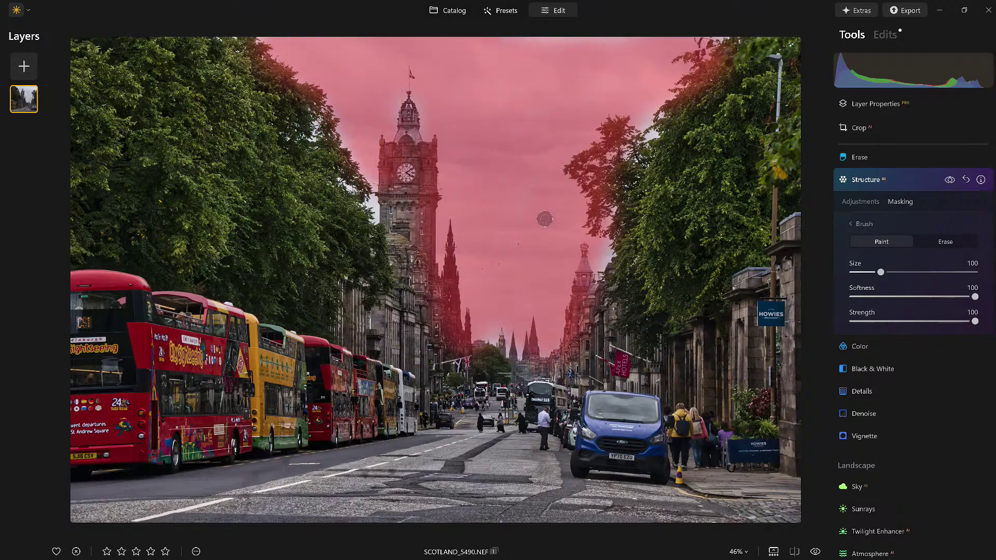
{"action": "left_click_drag", "start_coordinate": [275, 85], "coordinate": [366, 231]}
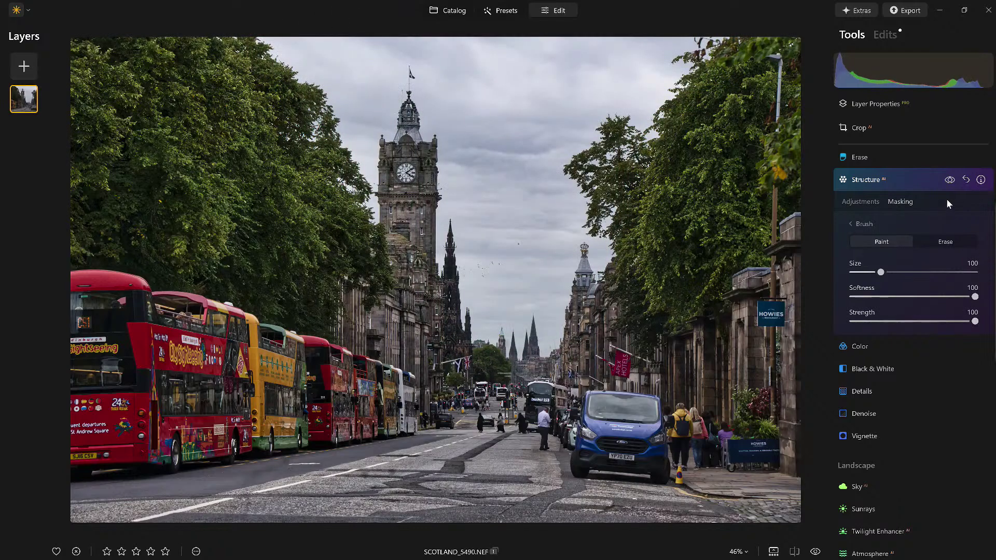
{"action": "left_click", "coordinate": [951, 180]}
- Lower the mask brush Strength to 20, paint more Structure, and compare the effect off and on
{"action": "left_click", "coordinate": [902, 321]}
{"action": "left_click", "coordinate": [877, 321]}
{"action": "mouse_move", "coordinate": [137, 281]}
{"action": "left_mouse_down"}
{"action": "mouse_move", "coordinate": [407, 361]}
{"action": "mouse_move", "coordinate": [104, 362]}
{"action": "left_mouse_up"}
{"action": "left_click", "coordinate": [949, 181]}
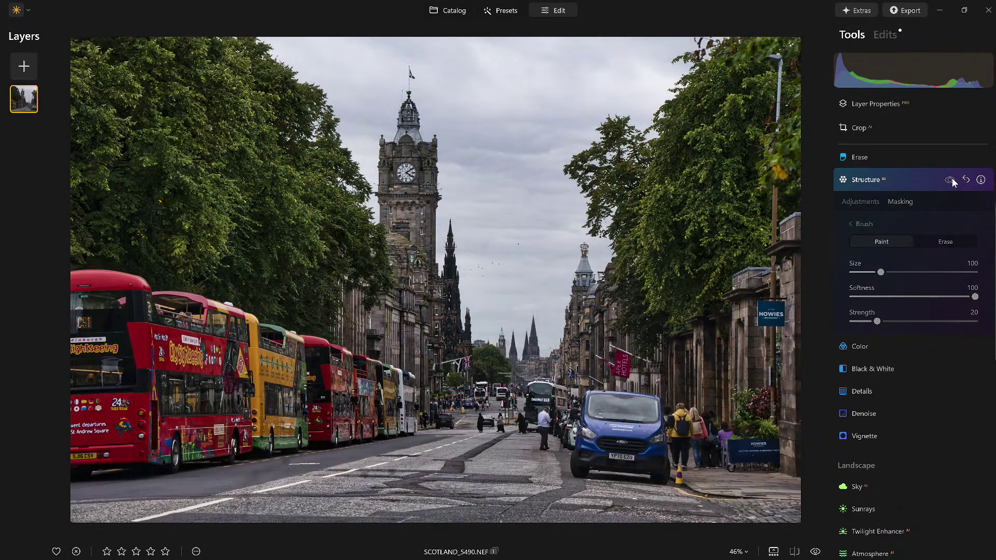
{"action": "left_click", "coordinate": [950, 180]}
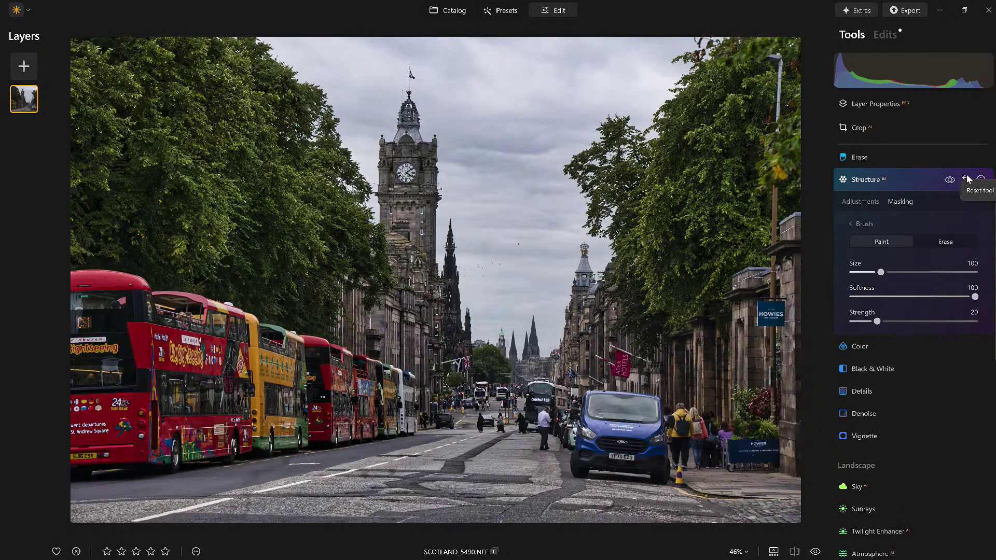
- Compare the edit against the unedited original and bring up the Structure AI info tooltip
{"action": "left_click", "coordinate": [815, 553]}
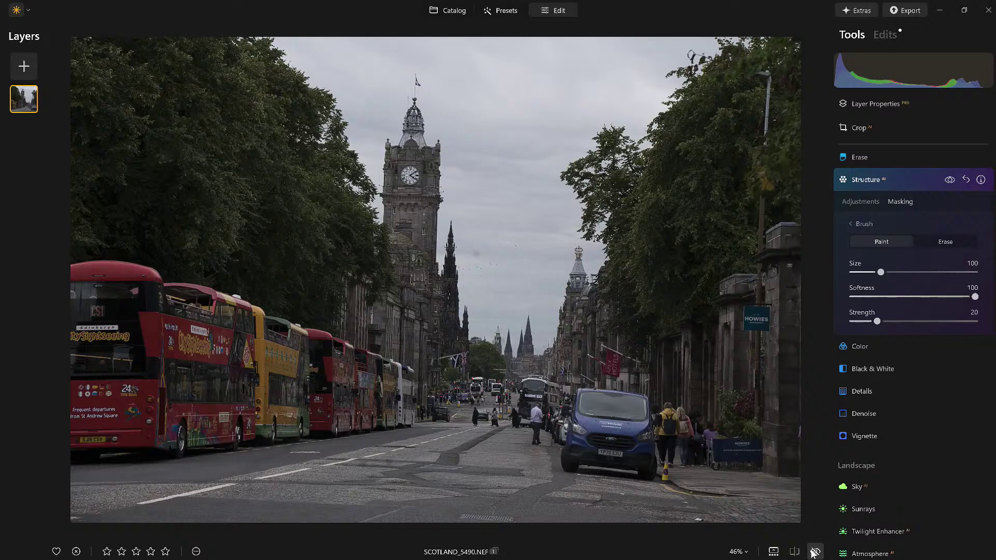
{"action": "left_click", "coordinate": [816, 552]}
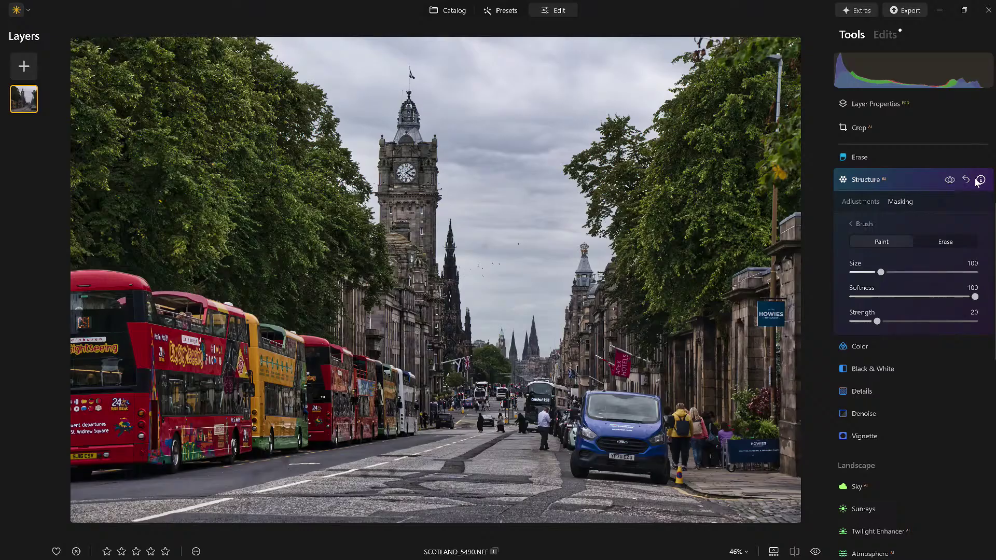
{"action": "mouse_move", "coordinate": [982, 182]}
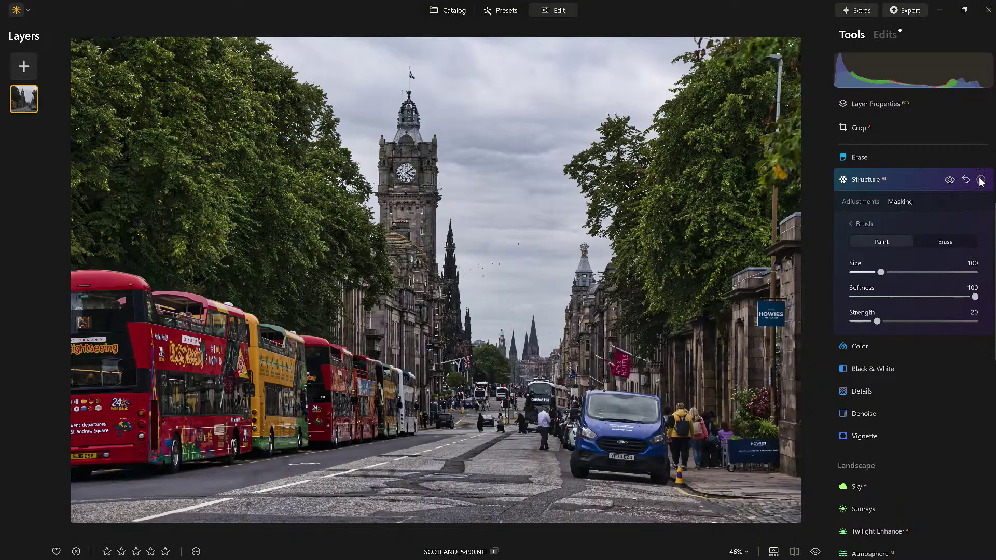
{"action": "mouse_move", "coordinate": [982, 180]}
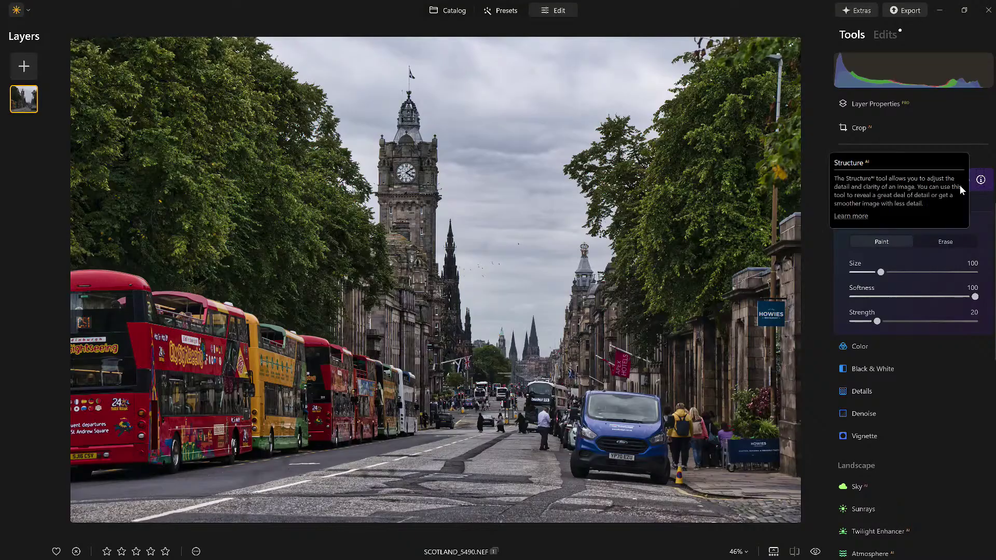
- Open the Structure AI Knowledge Hub article in Chrome and scroll to the Amount and Boost explanations
{"action": "left_click", "coordinate": [851, 216]}
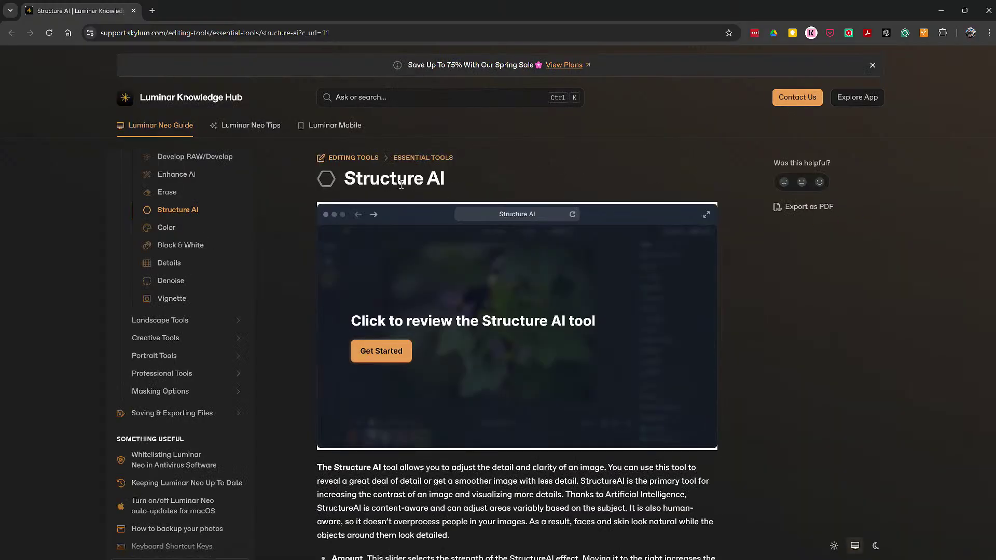
{"action": "left_click", "coordinate": [356, 352]}
{"action": "scroll", "coordinate": [441, 304], "scroll_direction": "down", "scroll_amount": 5}
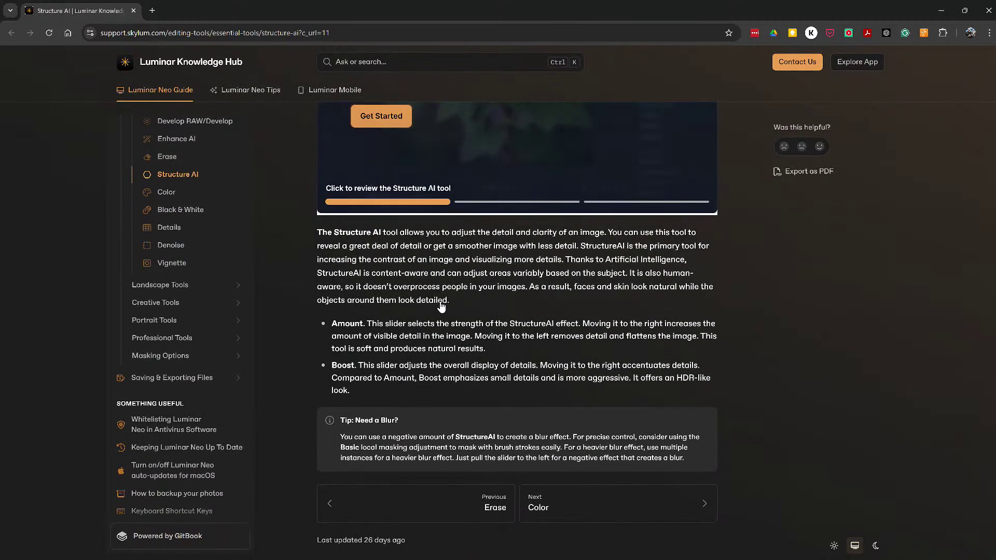
{"action": "scroll", "coordinate": [440, 304], "scroll_direction": "up", "scroll_amount": 3}
{"action": "scroll", "coordinate": [342, 428], "scroll_direction": "down", "scroll_amount": 3}
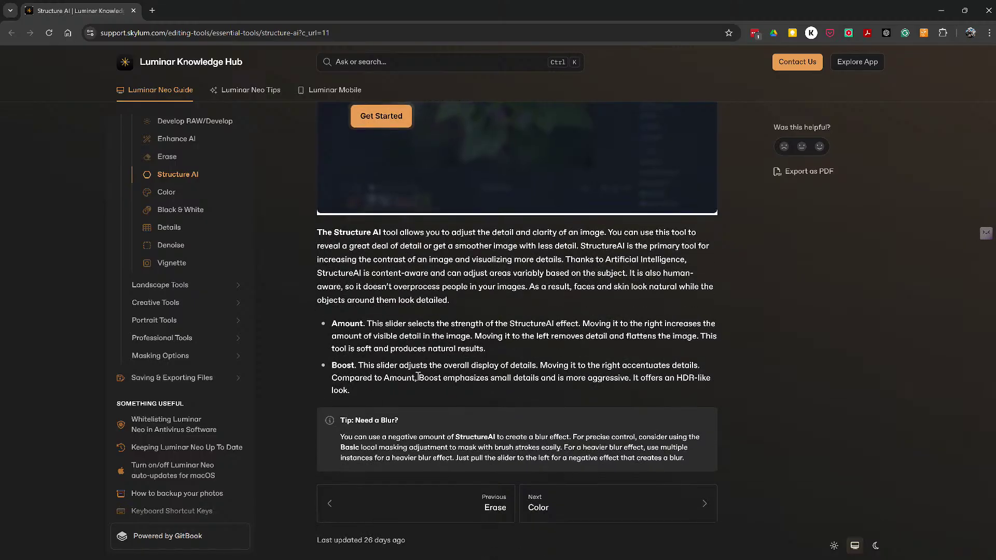